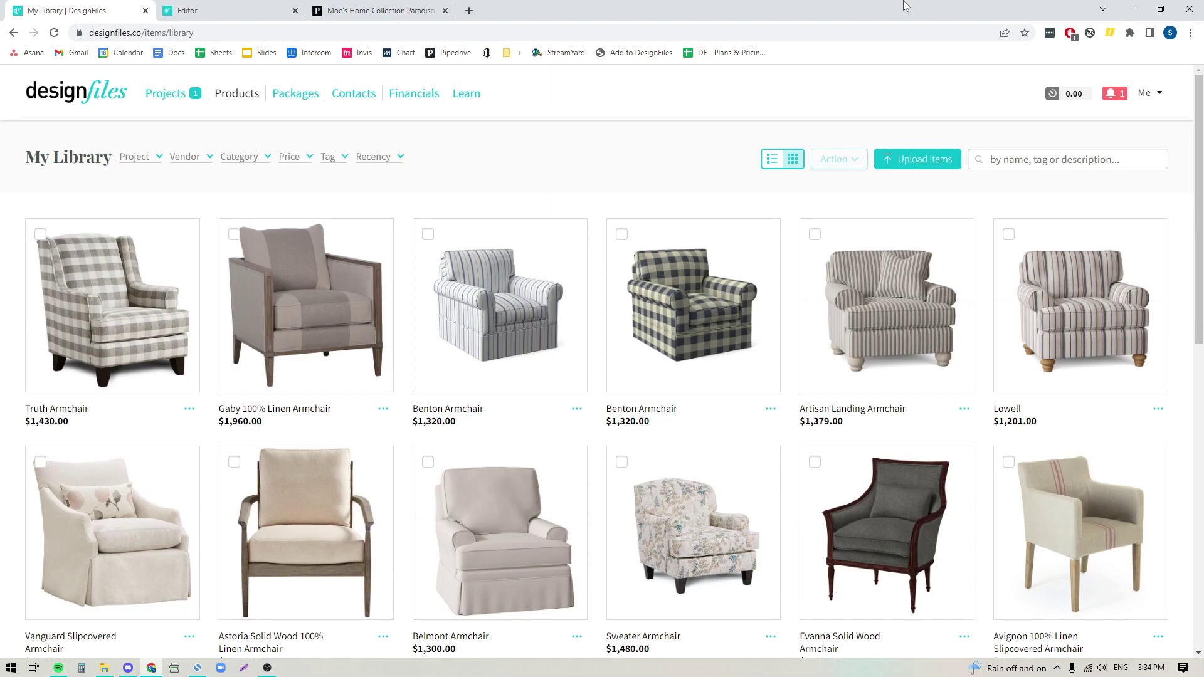
Show the library's Category filter choices, from Accessories through Rug.
{"action": "left_click", "coordinate": [248, 157]}
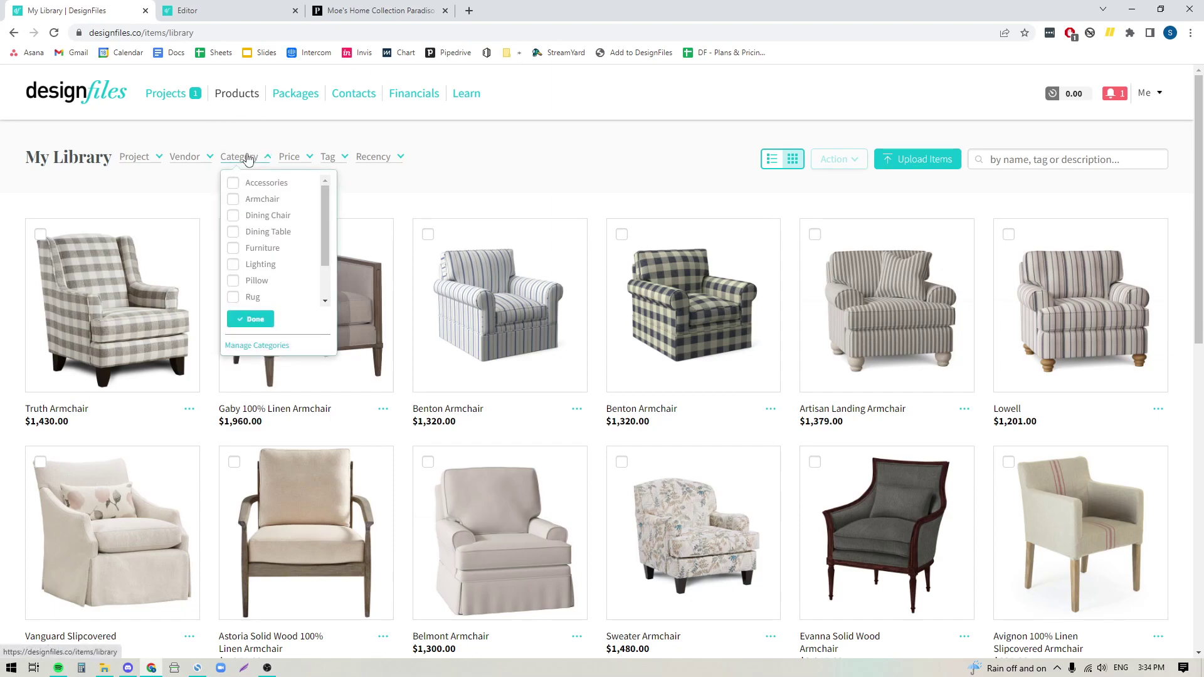
View the Manage Categories page, then go back to the My Library products grid.
{"action": "left_click", "coordinate": [251, 355]}
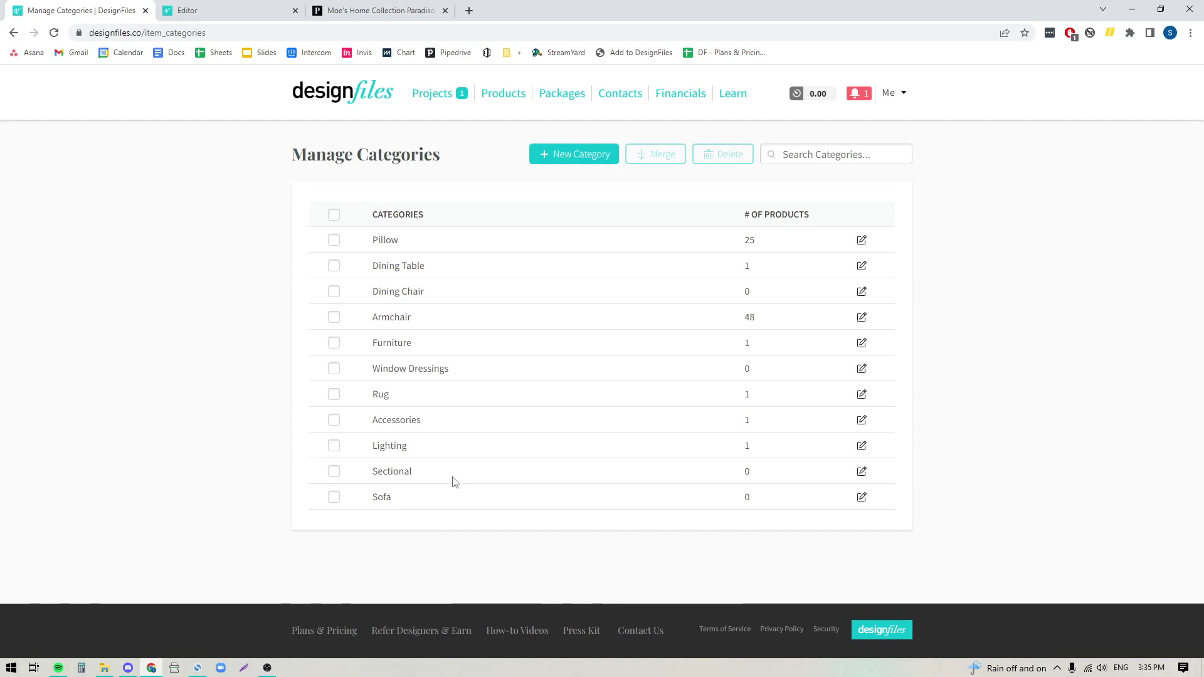
{"action": "left_click", "coordinate": [509, 96]}
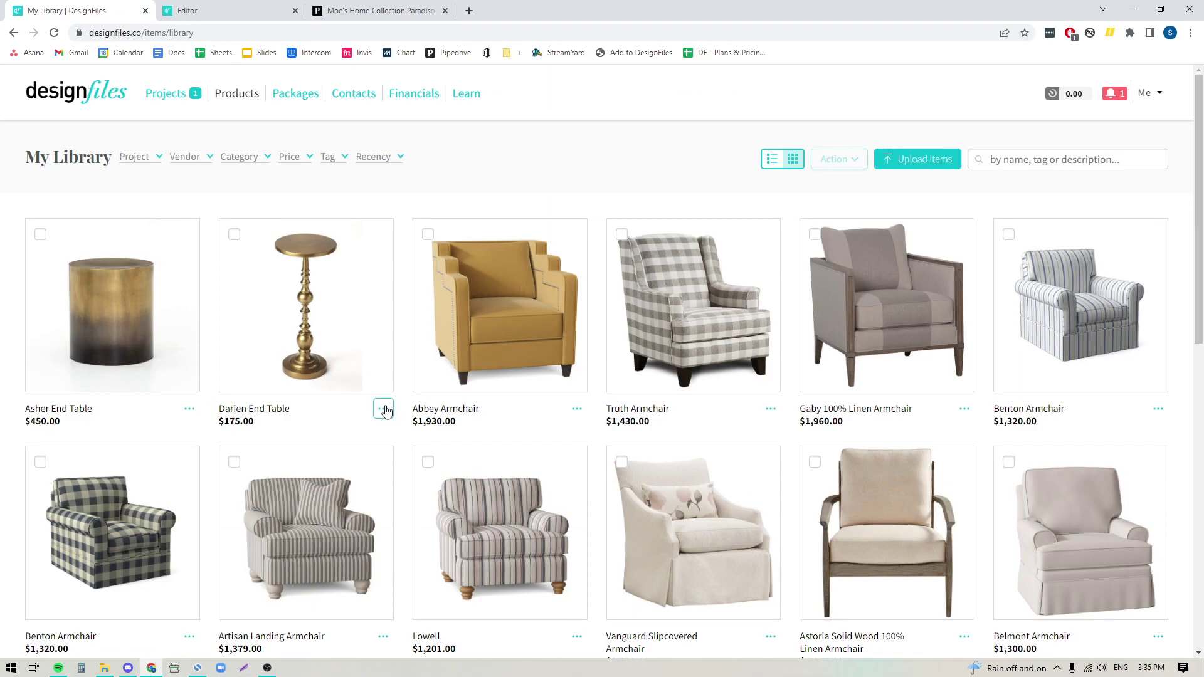
{"action": "left_click", "coordinate": [384, 410]}
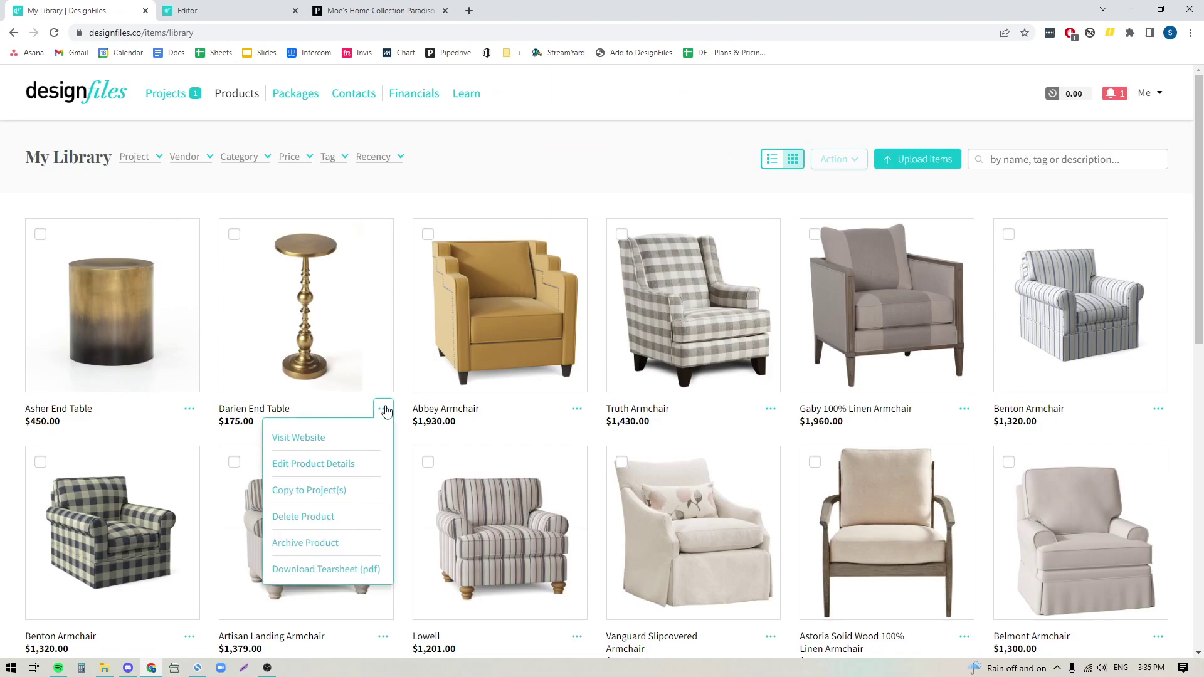
{"action": "left_click", "coordinate": [338, 465]}
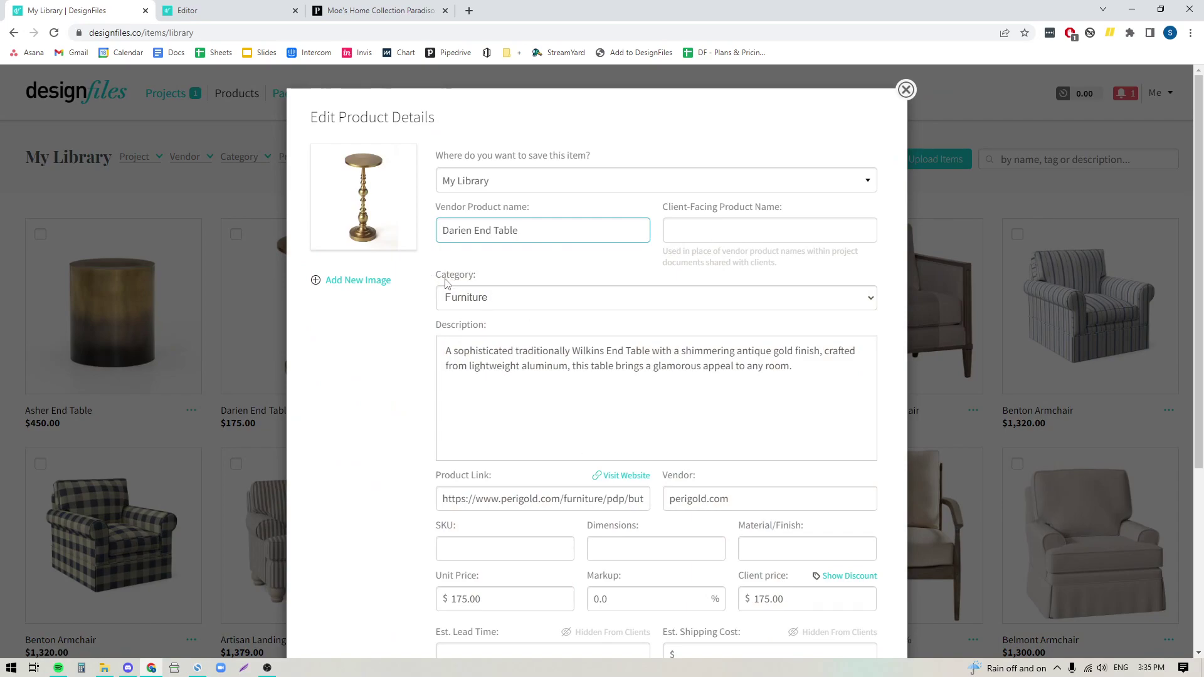
{"action": "left_click", "coordinate": [449, 278]}
{"action": "double_click", "coordinate": [449, 279]}
{"action": "left_click", "coordinate": [516, 303]}
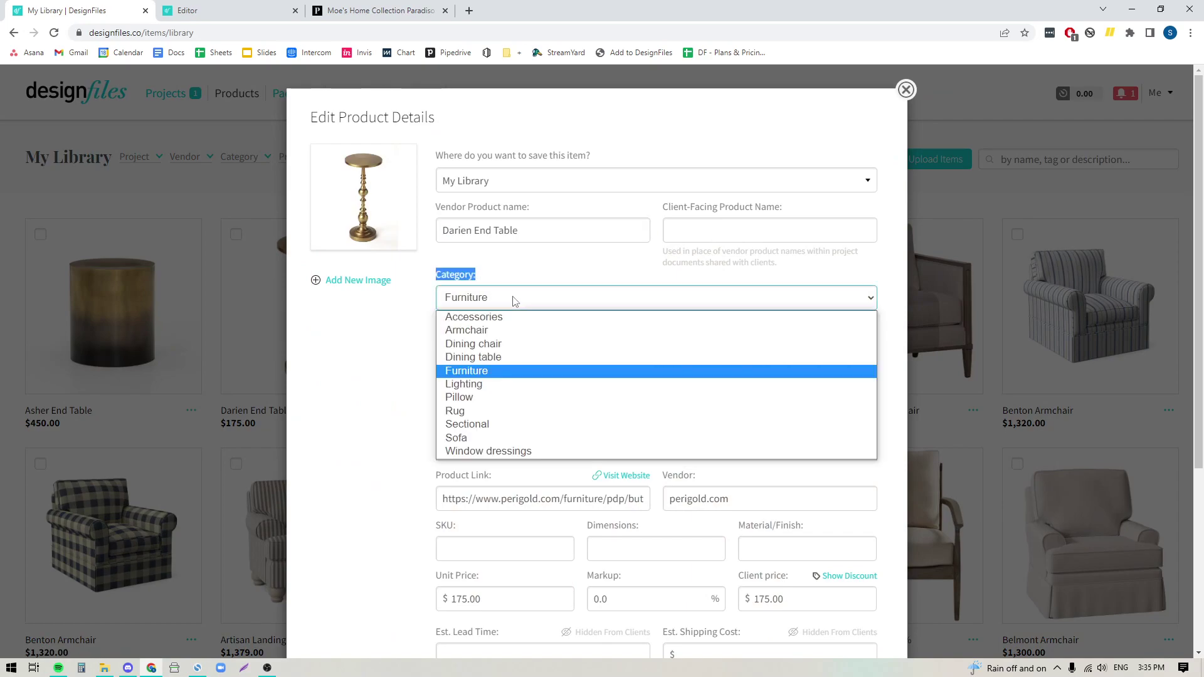
{"action": "left_click", "coordinate": [492, 300]}
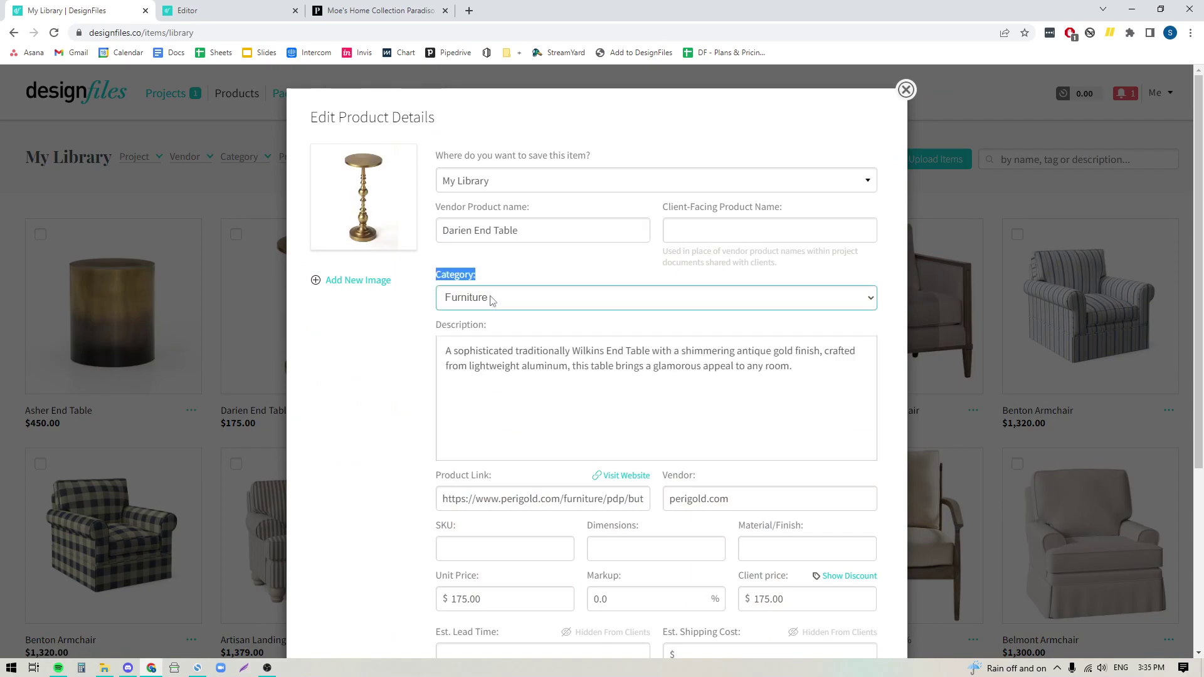
{"action": "scroll", "coordinate": [344, 616], "scroll_direction": "down", "scroll_amount": 4}
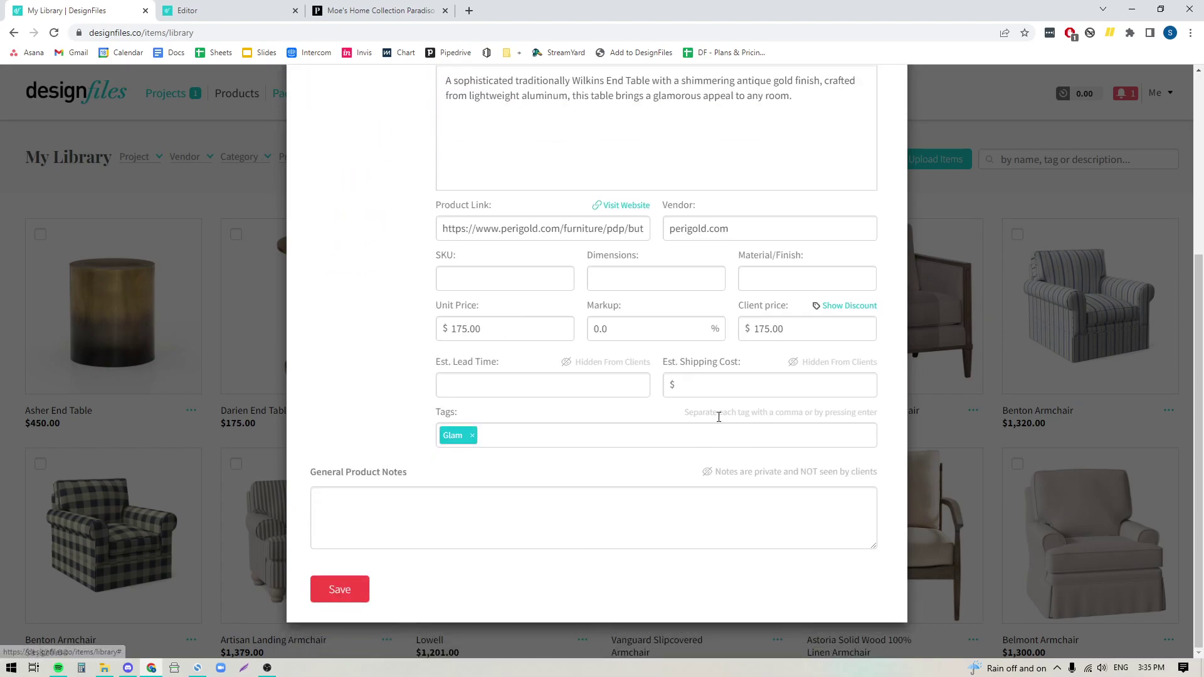
{"action": "scroll", "coordinate": [718, 417], "scroll_direction": "up", "scroll_amount": 5}
{"action": "left_click", "coordinate": [905, 90]}
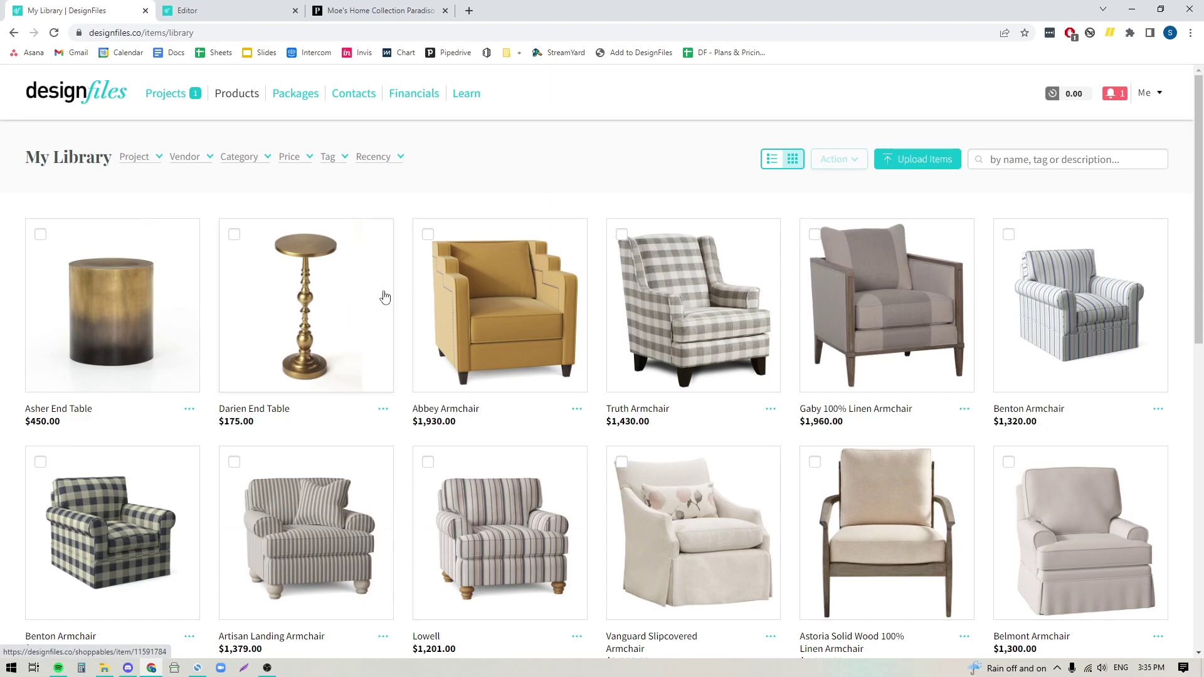
Clip Perigold's Paradiso Metal Genuine Leather Armchair into DesignFiles with category Armchair.
{"action": "left_click", "coordinate": [381, 11]}
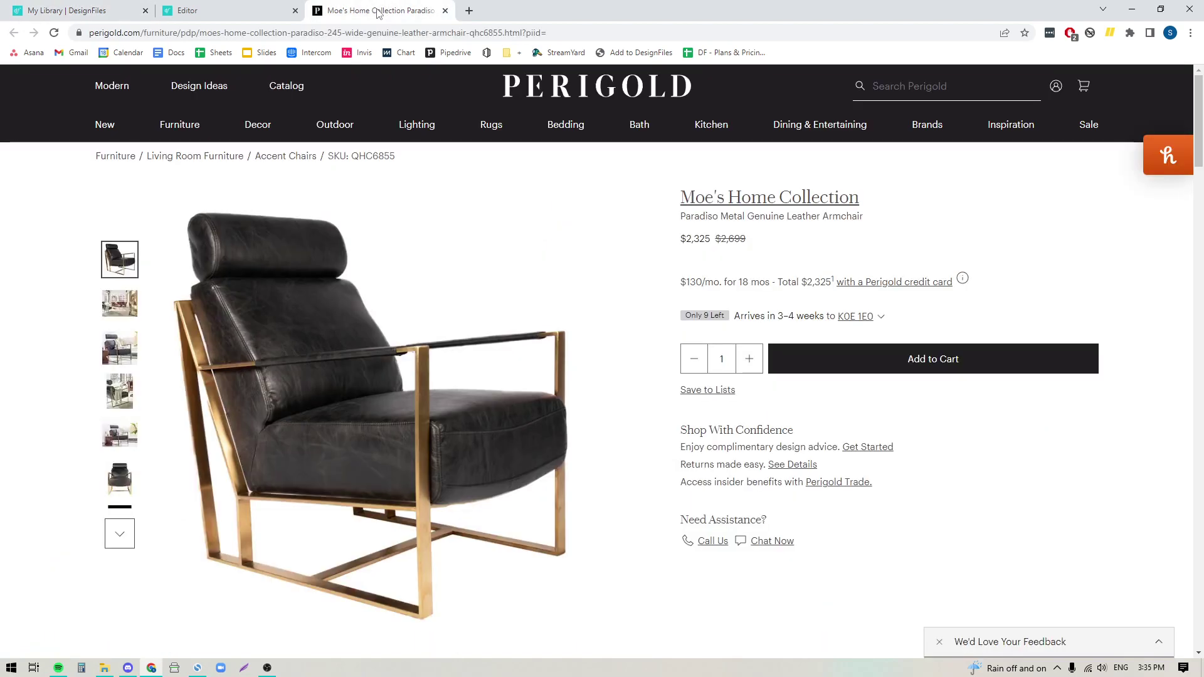
{"action": "left_click", "coordinate": [646, 54]}
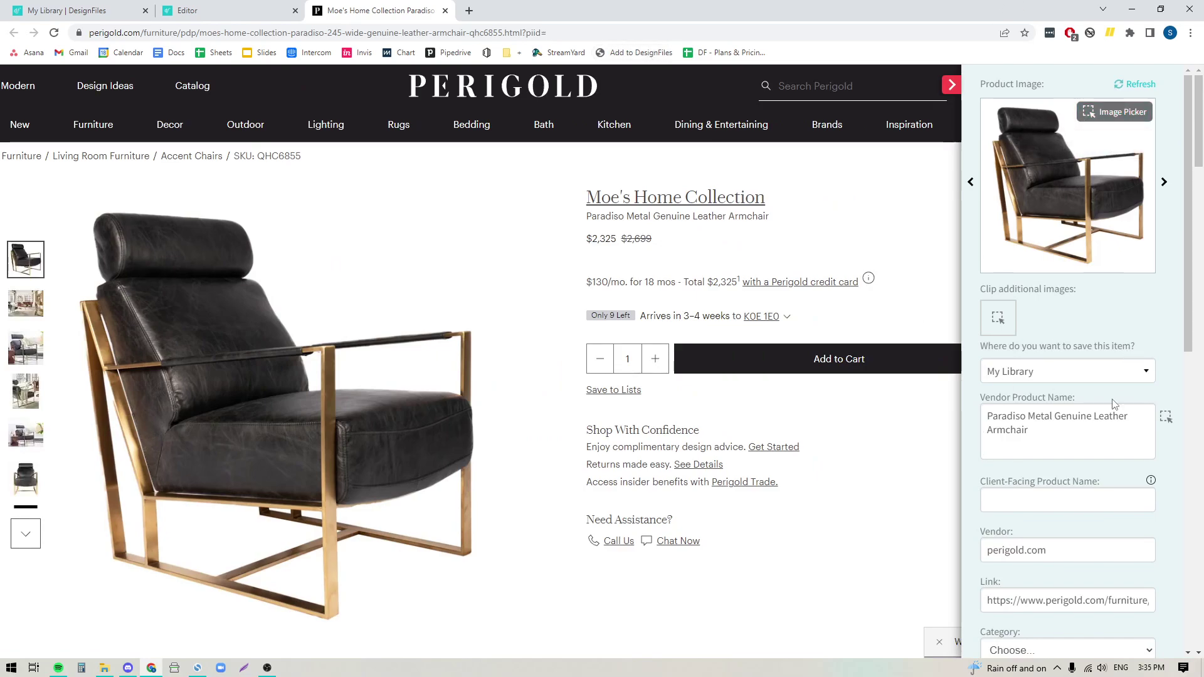
{"action": "scroll", "coordinate": [1115, 405], "scroll_direction": "down", "scroll_amount": 4}
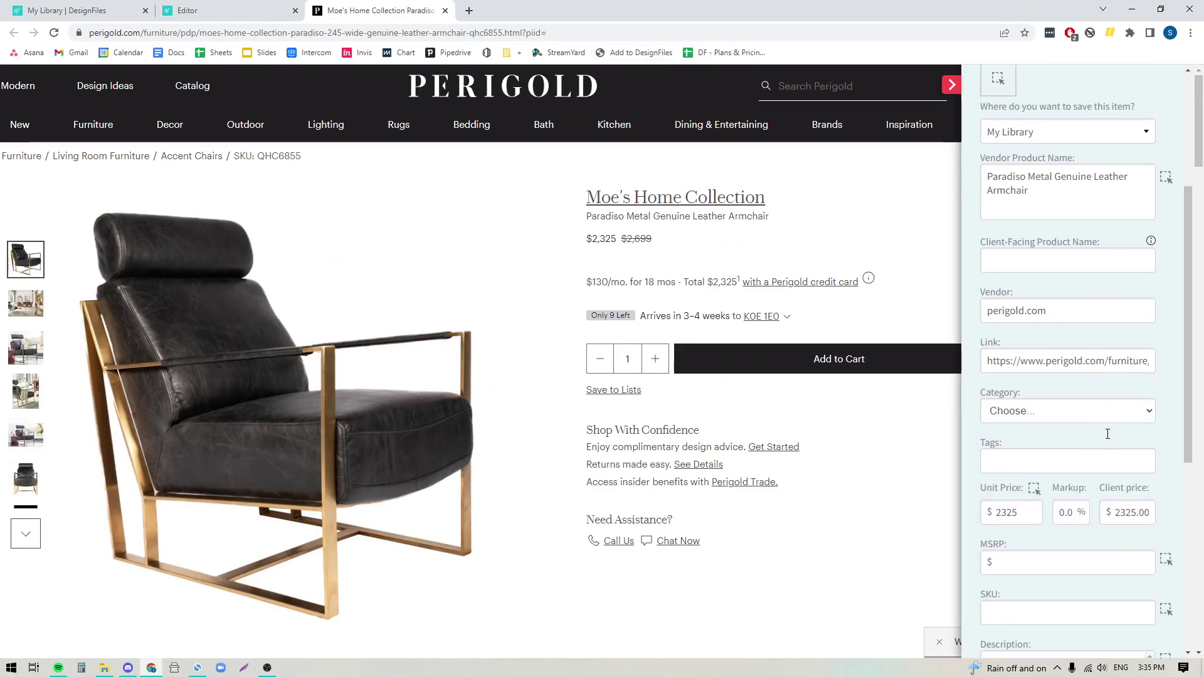
{"action": "left_click", "coordinate": [1009, 398]}
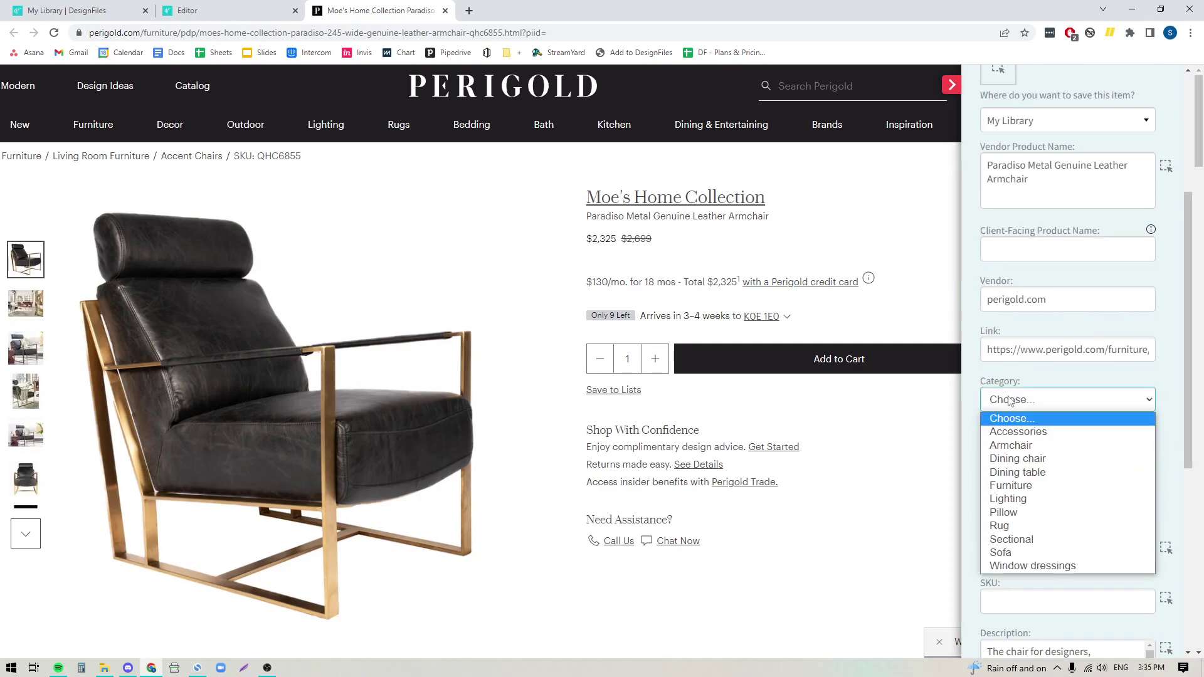
{"action": "left_click", "coordinate": [1012, 446]}
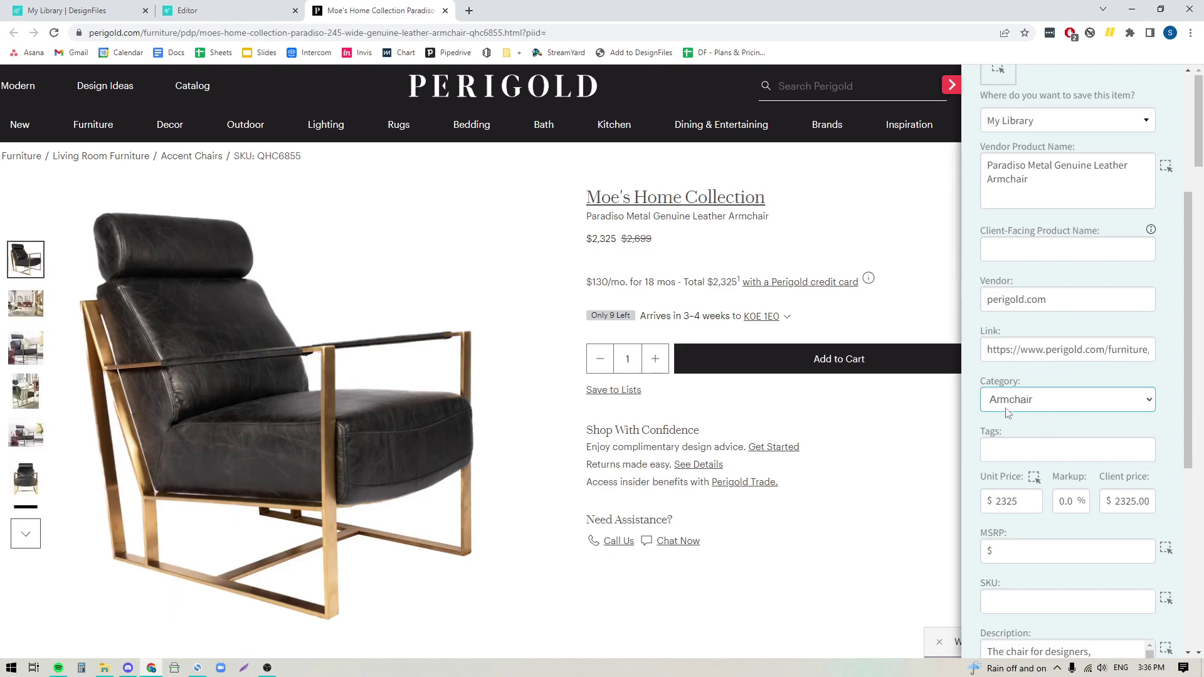
{"action": "left_click", "coordinate": [1041, 402]}
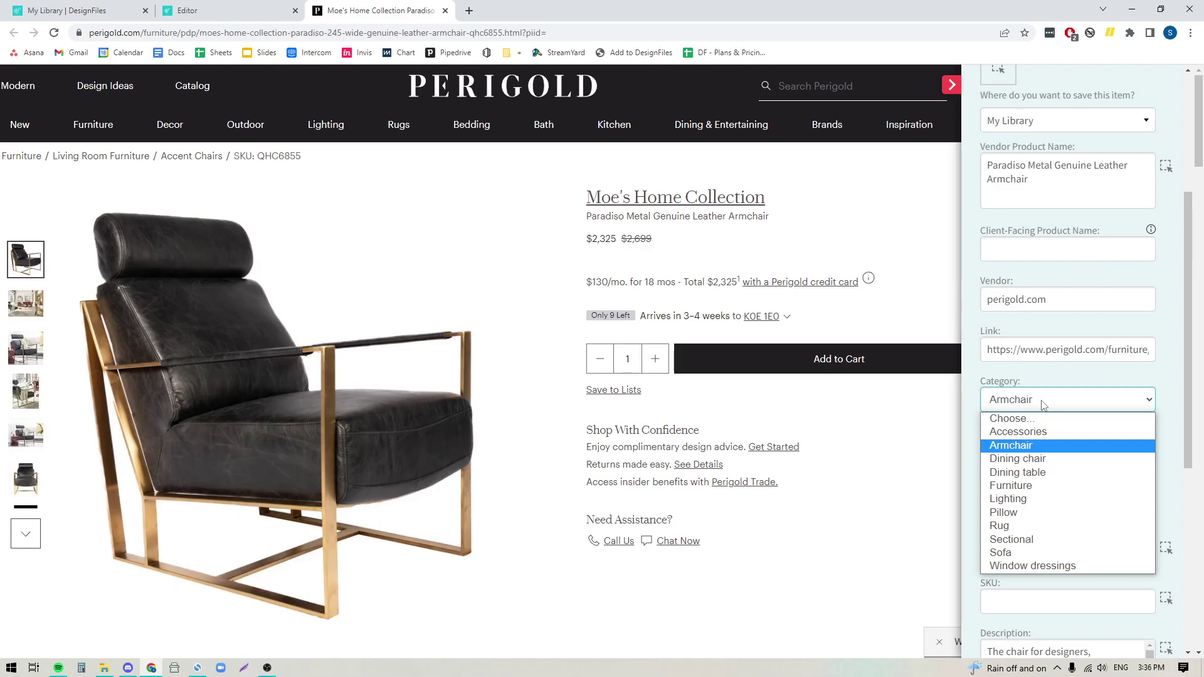
{"action": "left_click", "coordinate": [1065, 385]}
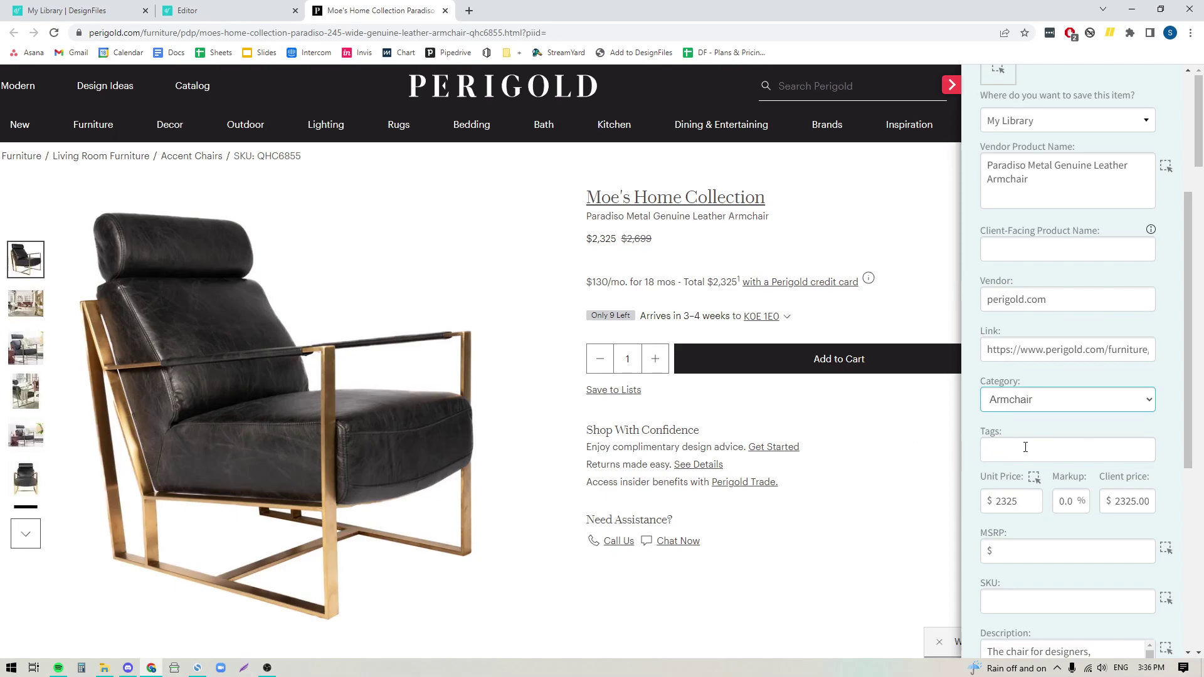
Add the Glam tag to the Paradiso armchair and save it to My Library.
{"action": "left_click", "coordinate": [1025, 448]}
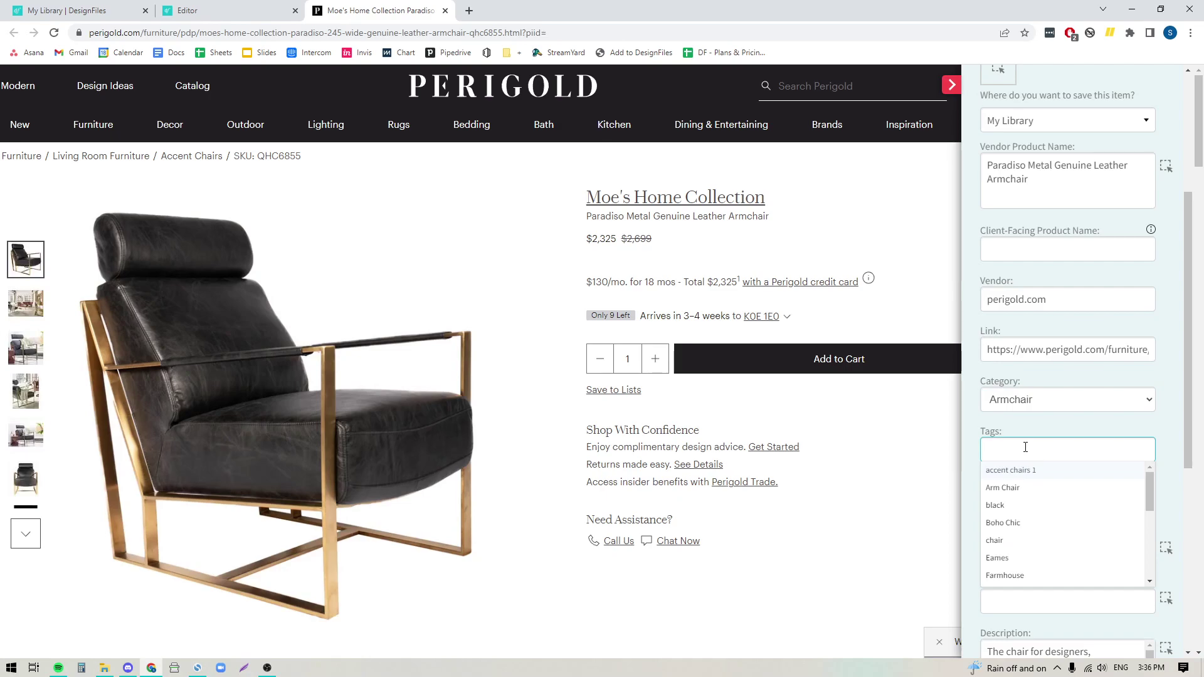
{"action": "scroll", "coordinate": [1036, 527], "scroll_direction": "down", "scroll_amount": 2}
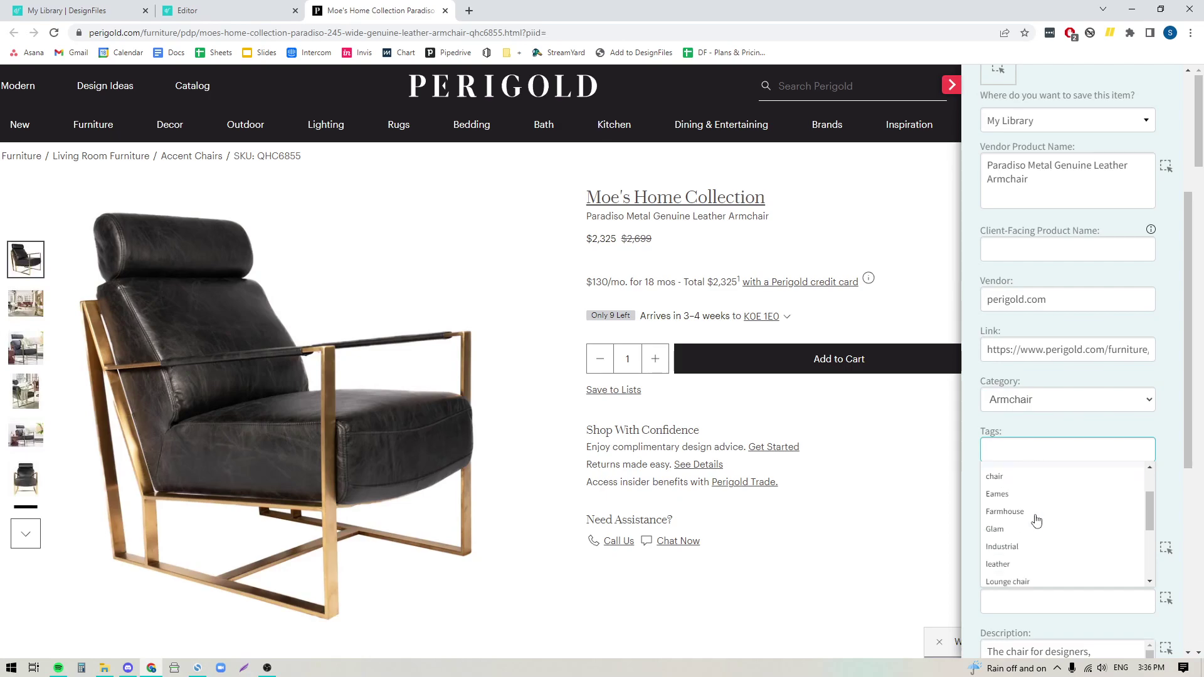
{"action": "left_click", "coordinate": [998, 537]}
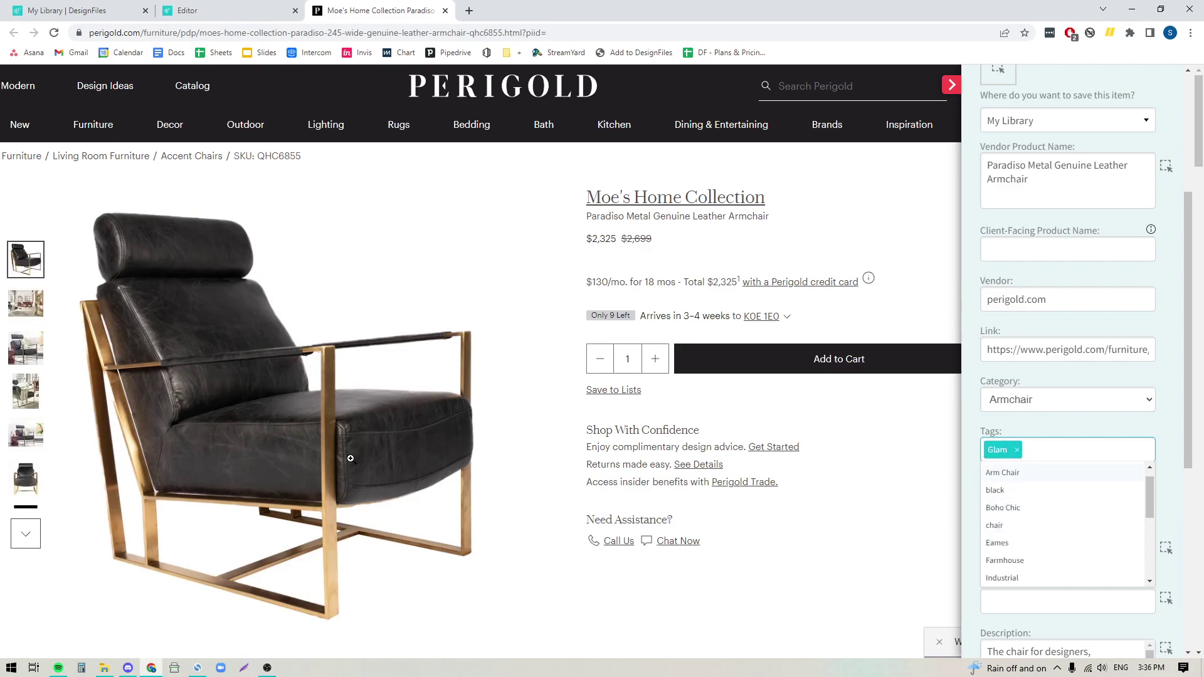
{"action": "scroll", "coordinate": [1117, 468], "scroll_direction": "down", "scroll_amount": 10}
{"action": "left_click", "coordinate": [1016, 626]}
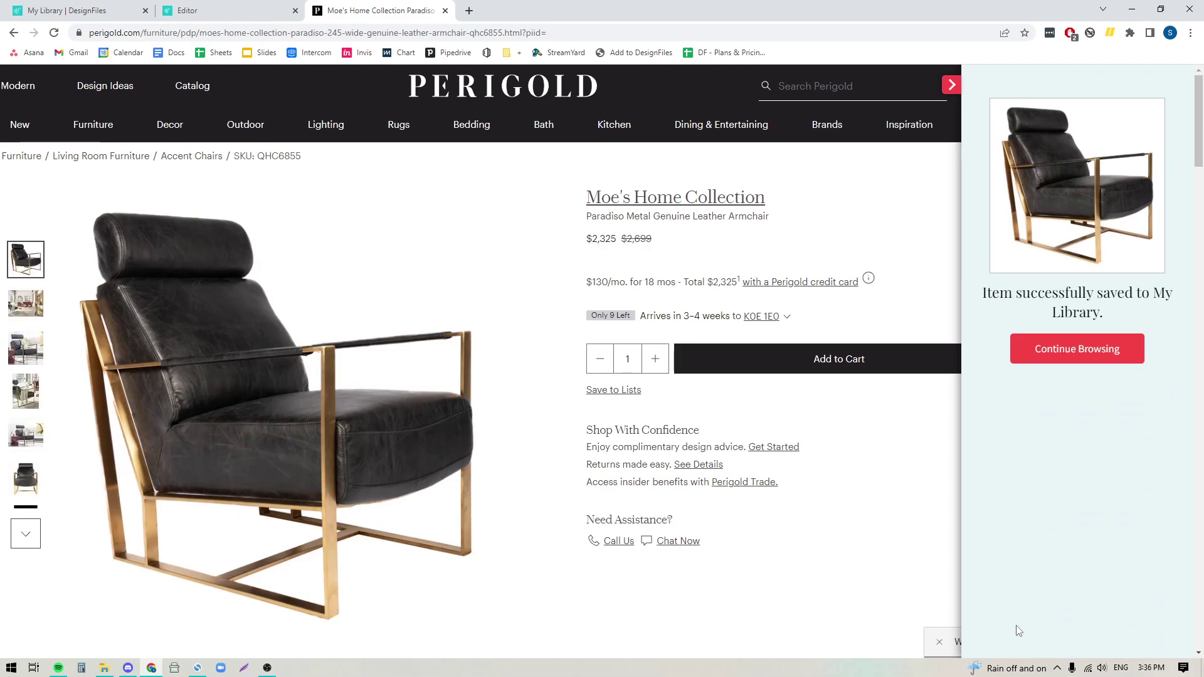
In the board editor, filter the library panel to the Armchair category.
{"action": "left_click", "coordinate": [216, 5]}
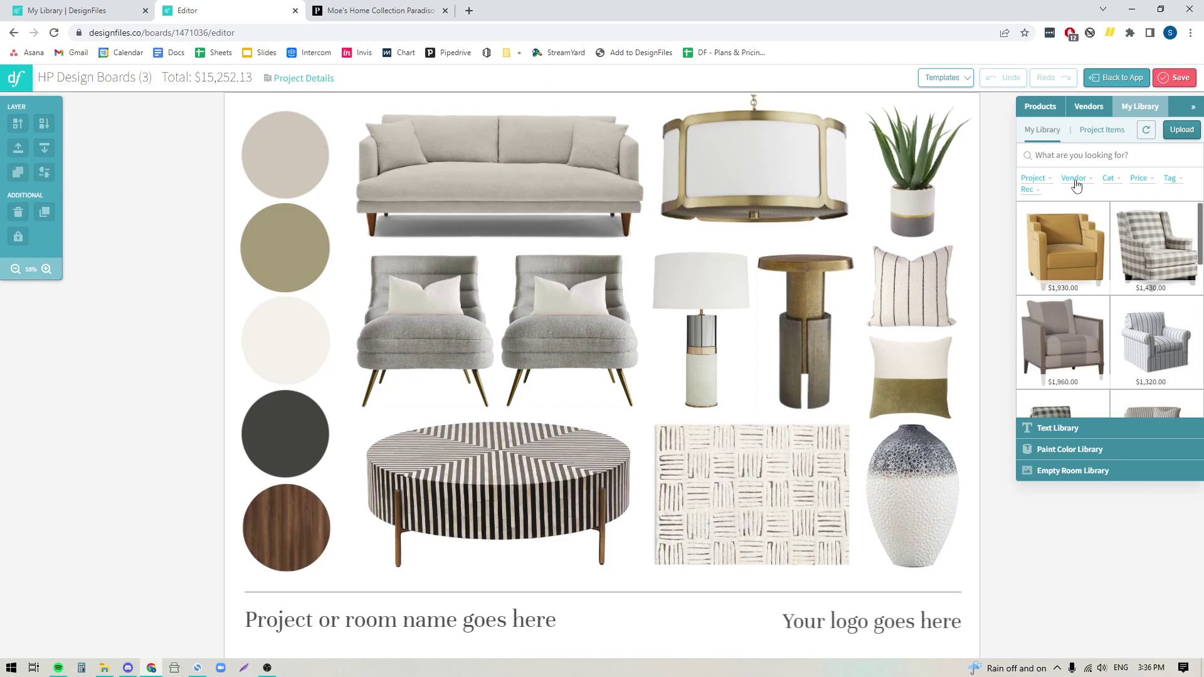
{"action": "left_click", "coordinate": [1111, 182]}
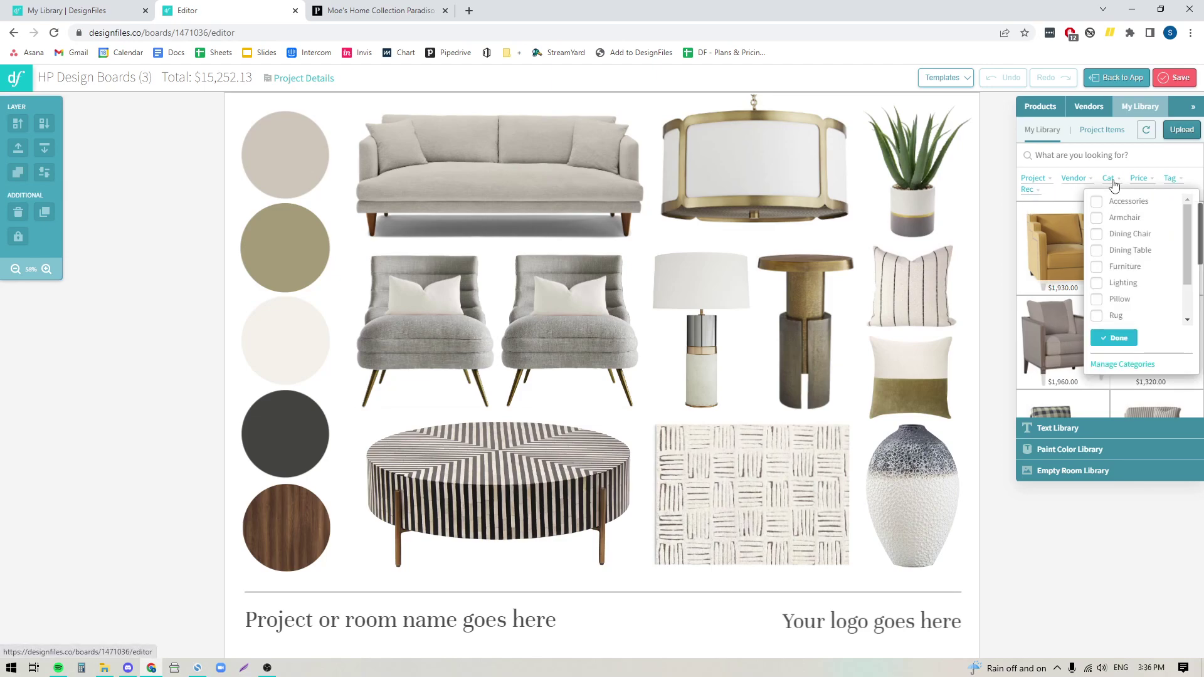
{"action": "left_click", "coordinate": [1096, 218]}
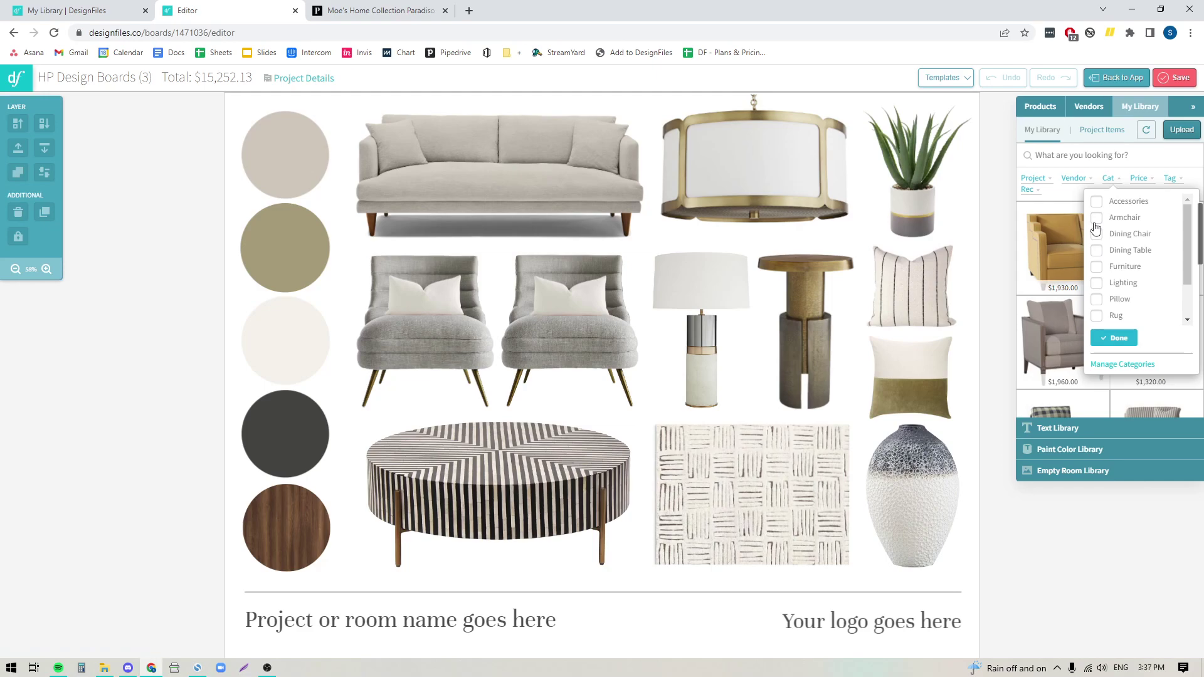
{"action": "left_click", "coordinate": [1114, 339]}
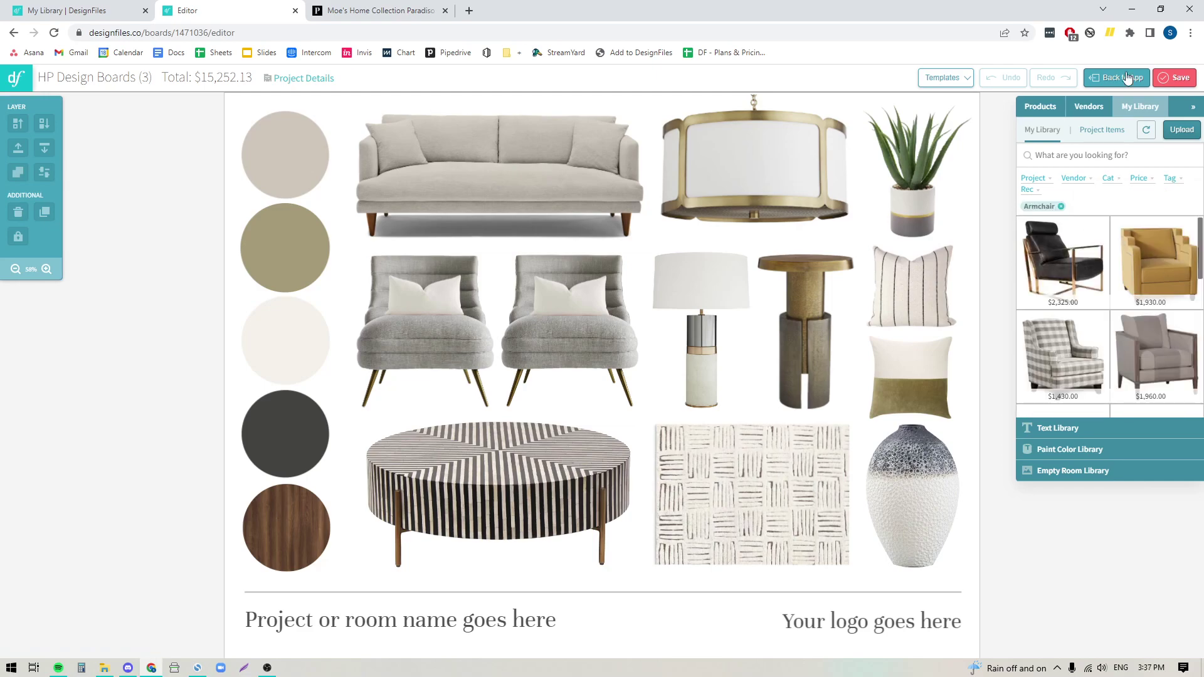
{"action": "scroll", "coordinate": [1139, 277], "scroll_direction": "down", "scroll_amount": 2}
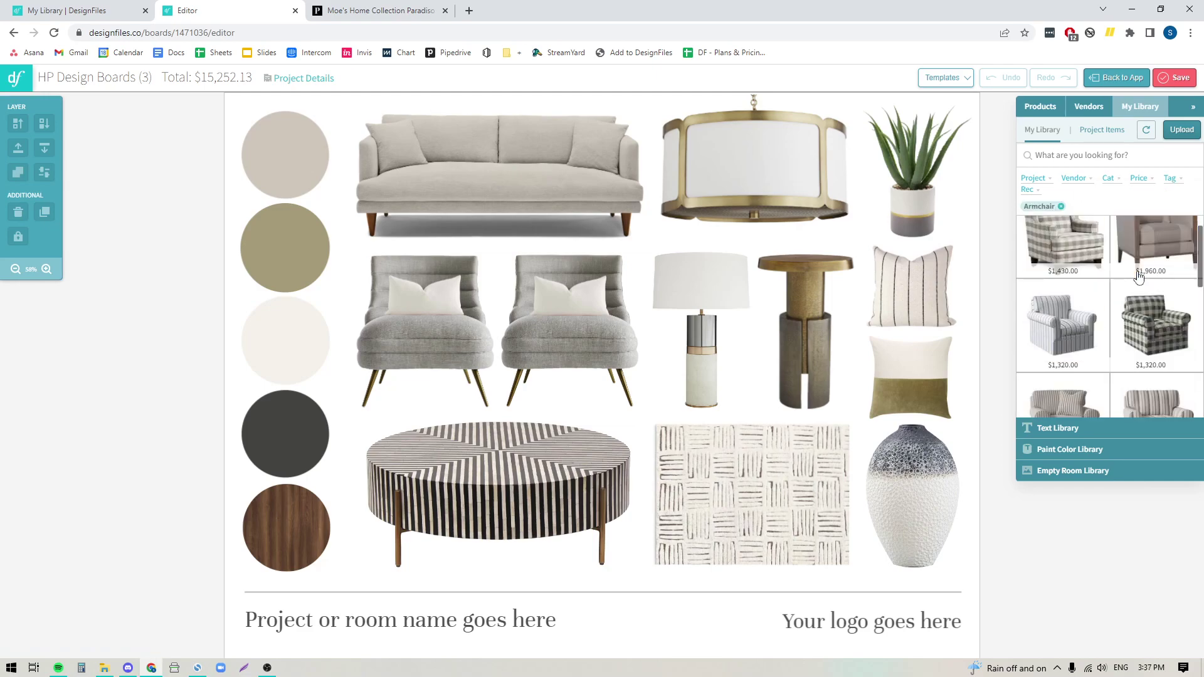
{"action": "scroll", "coordinate": [1109, 356], "scroll_direction": "up", "scroll_amount": 2}
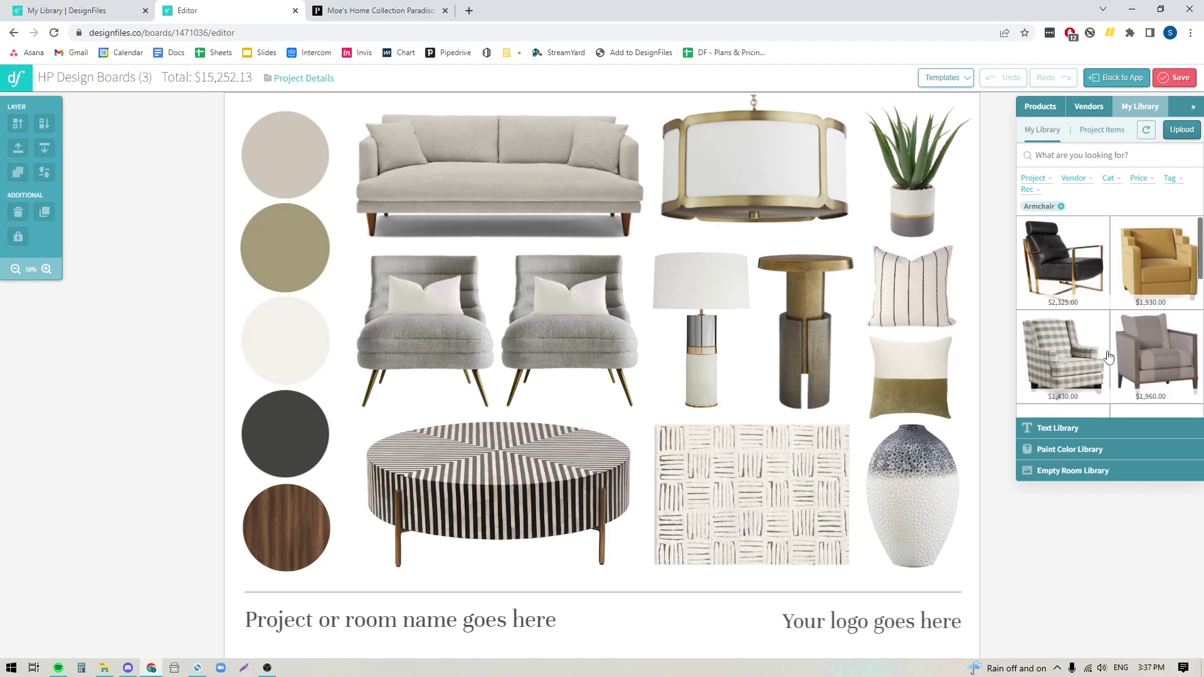
Narrow the library results by the Glam tag, then switch to the Farmhouse tag.
{"action": "left_click", "coordinate": [1170, 179]}
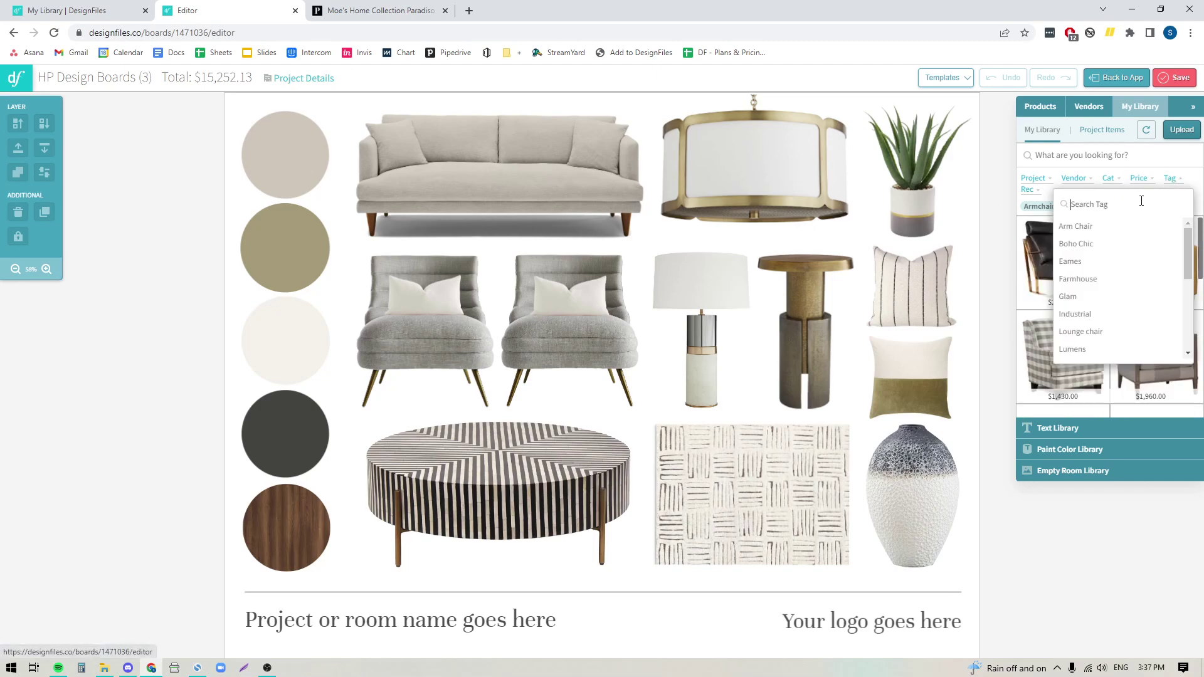
{"action": "left_click", "coordinate": [1070, 298]}
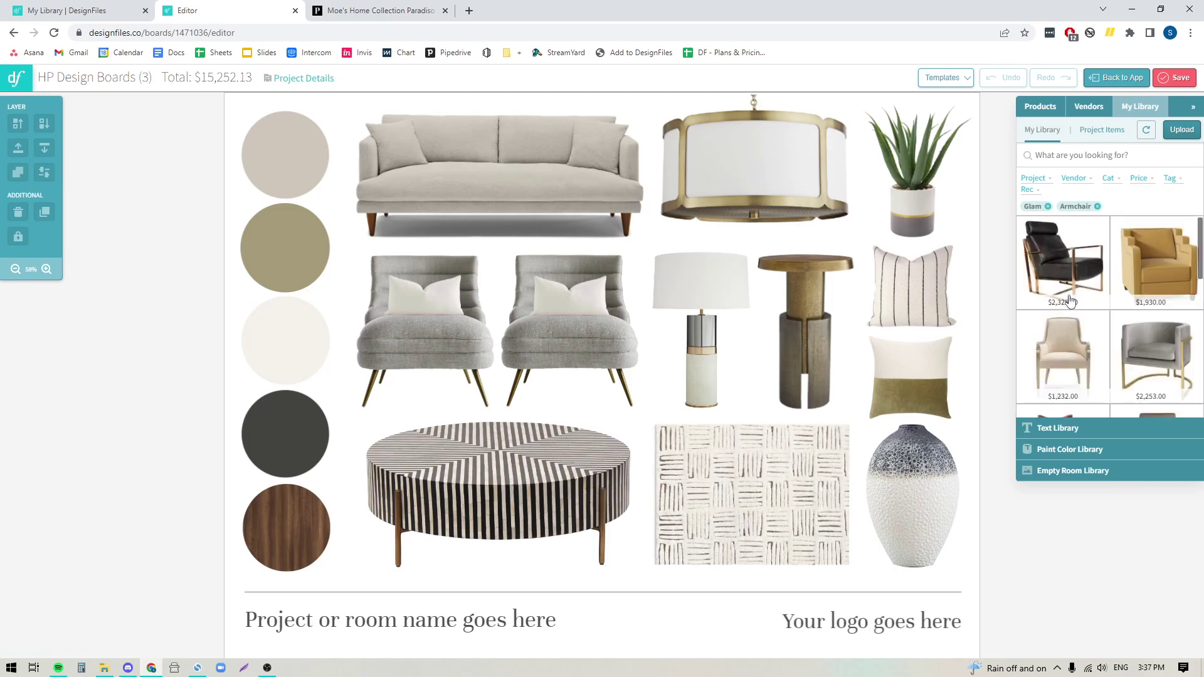
{"action": "scroll", "coordinate": [1078, 313], "scroll_direction": "down", "scroll_amount": 3}
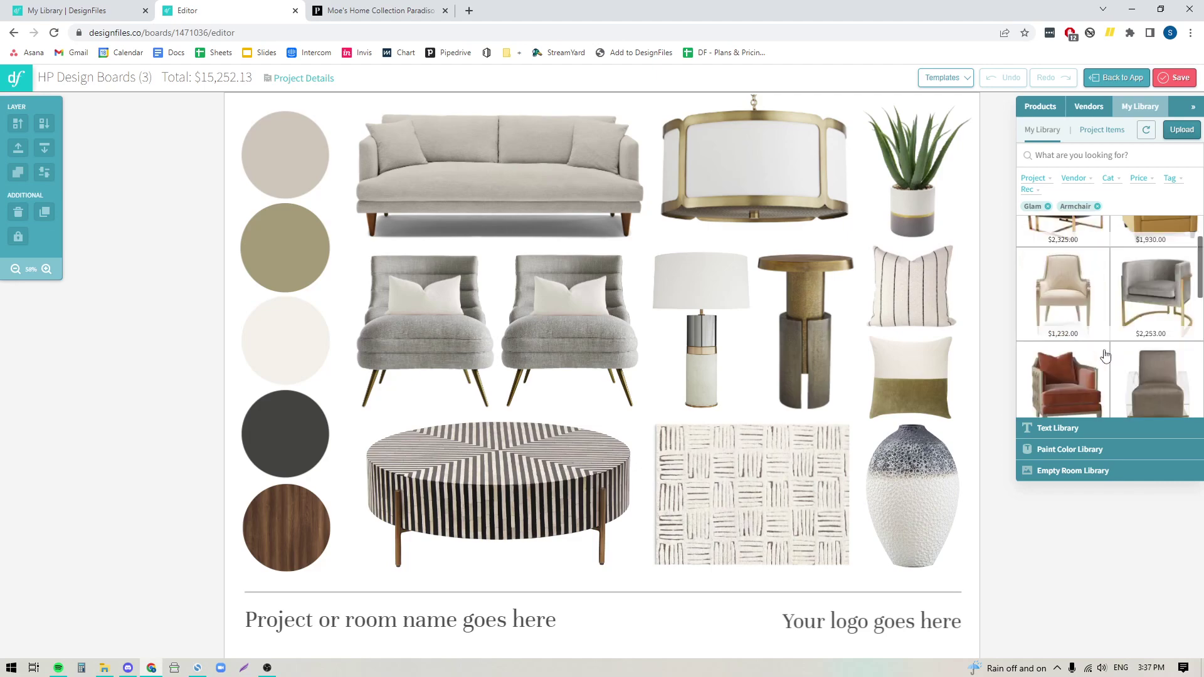
{"action": "scroll", "coordinate": [1097, 345], "scroll_direction": "up", "scroll_amount": 3}
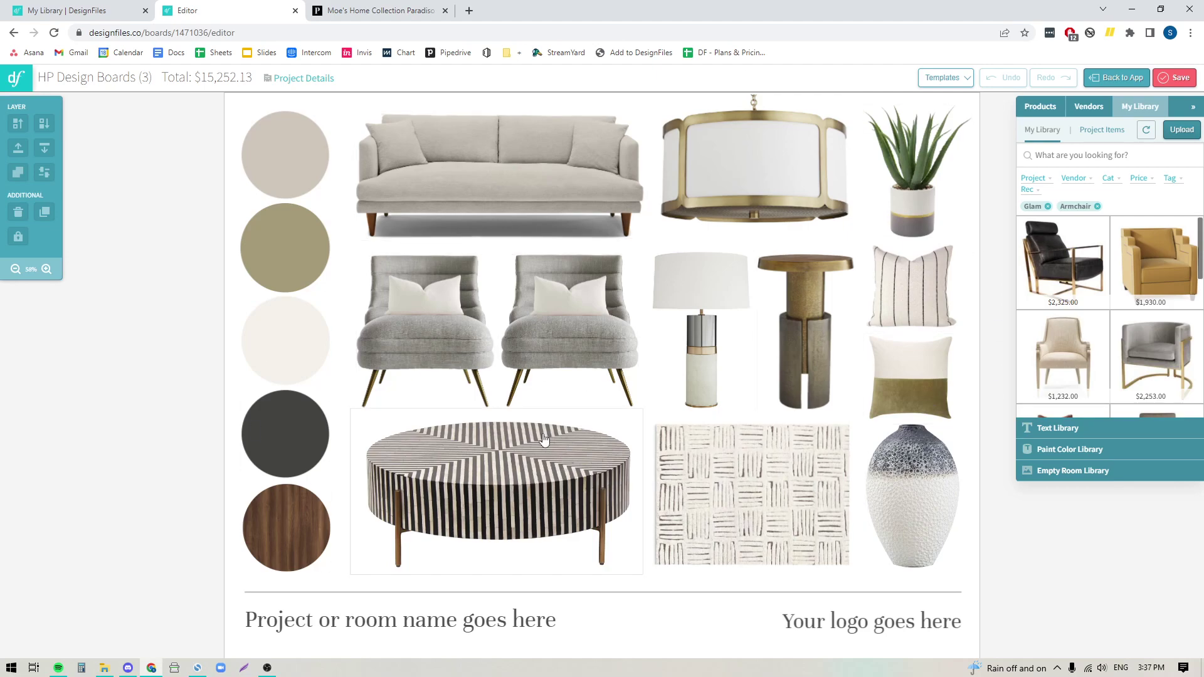
{"action": "left_click", "coordinate": [1176, 180]}
{"action": "left_click", "coordinate": [1070, 279]}
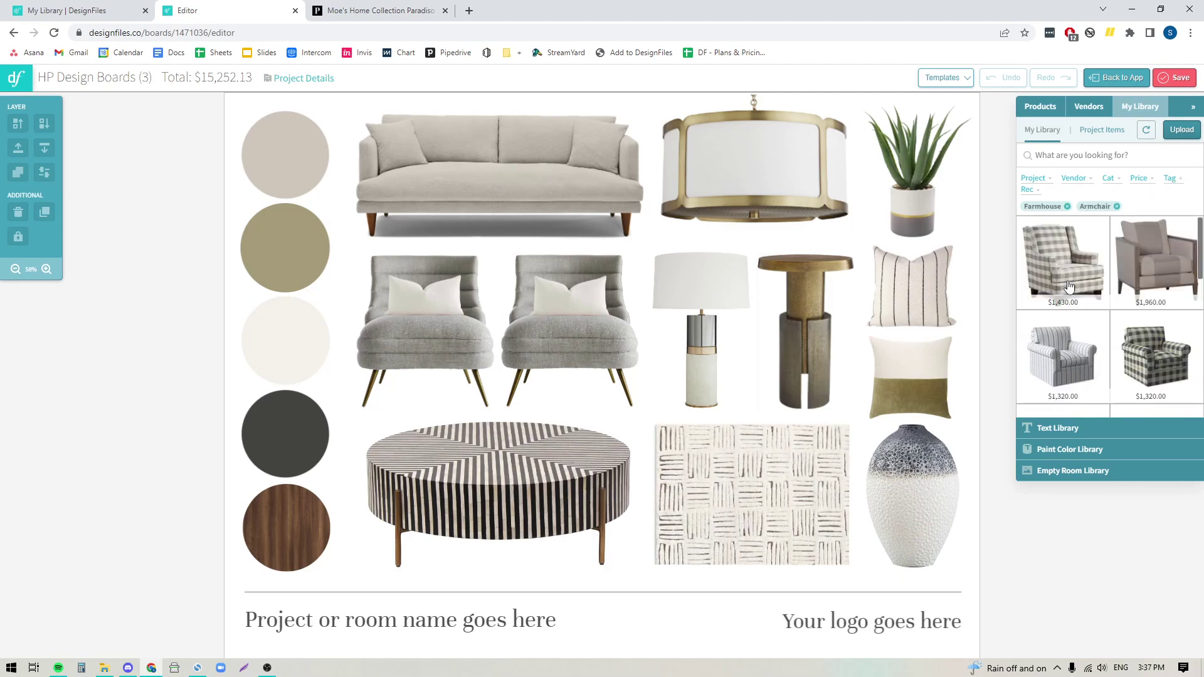
{"action": "scroll", "coordinate": [1122, 329], "scroll_direction": "down", "scroll_amount": 2}
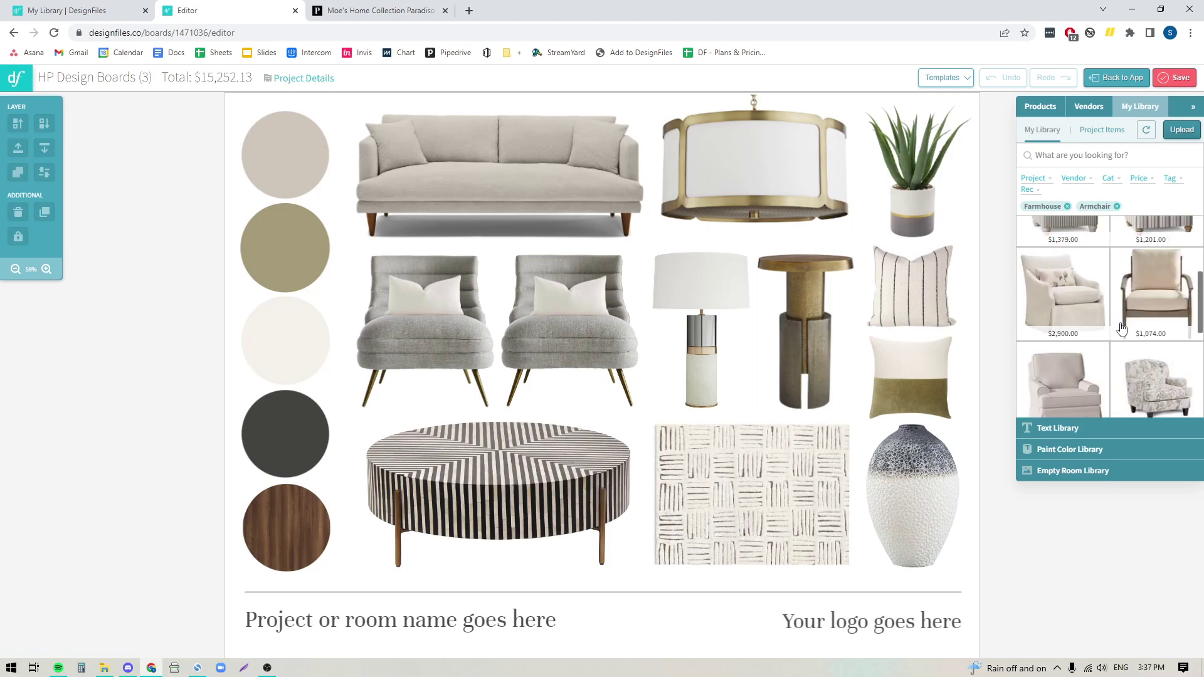
{"action": "scroll", "coordinate": [1122, 329], "scroll_direction": "up", "scroll_amount": 2}
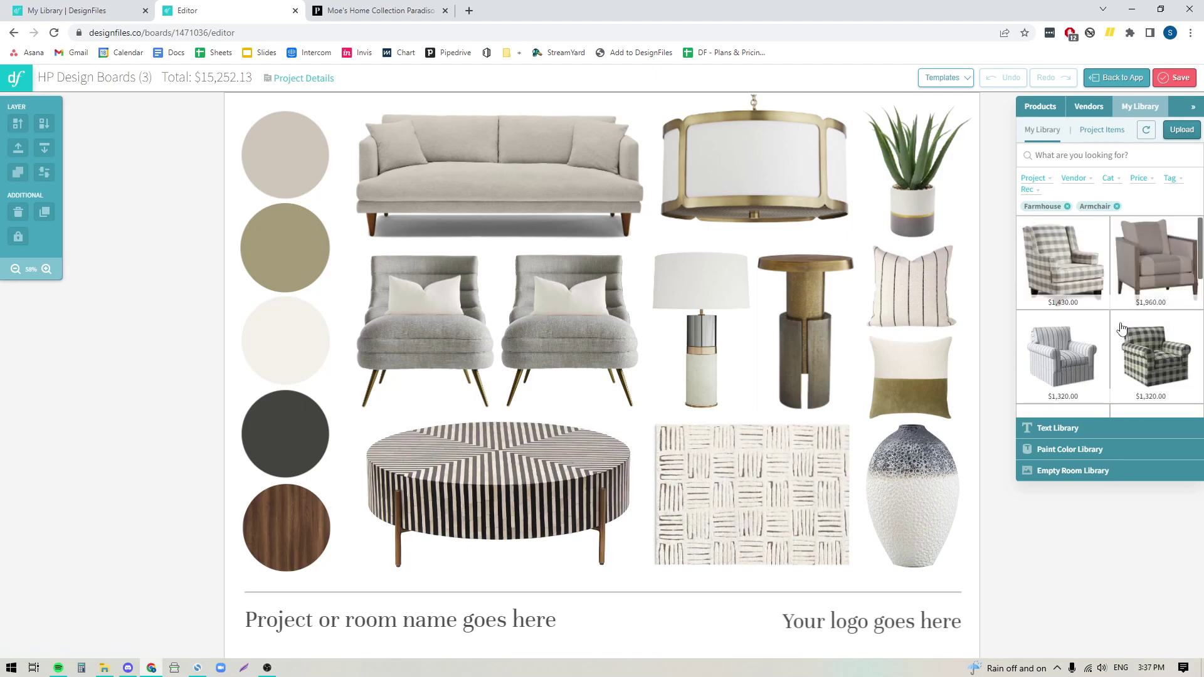